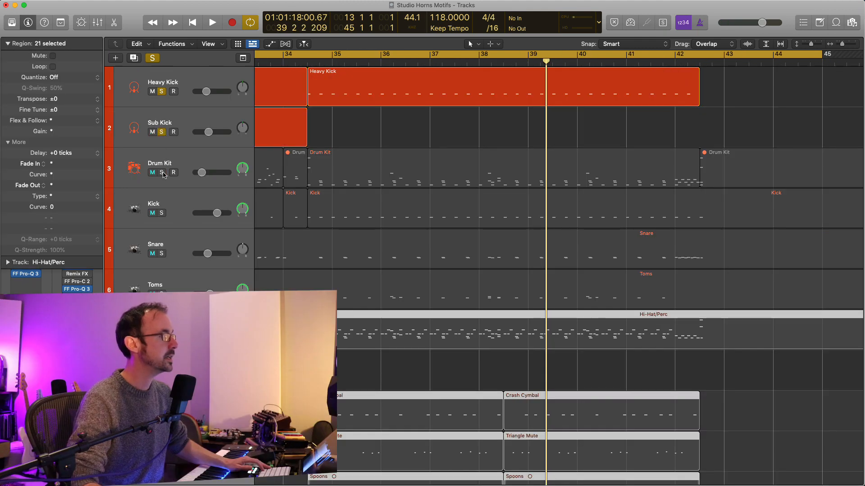
Solo the Drum Kit and Kick tracks and select the Kick track with the arrangement zoomed out.
click(162, 174)
click(161, 214)
scroll(350, 251, down, 3)
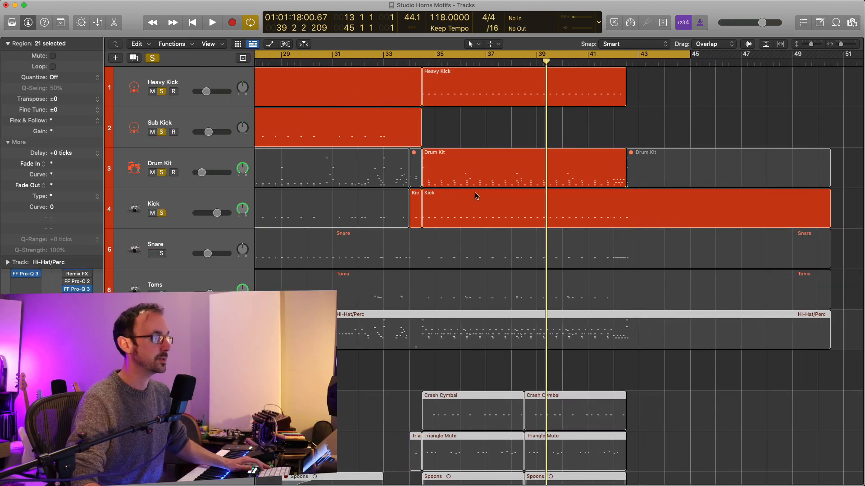
click(195, 203)
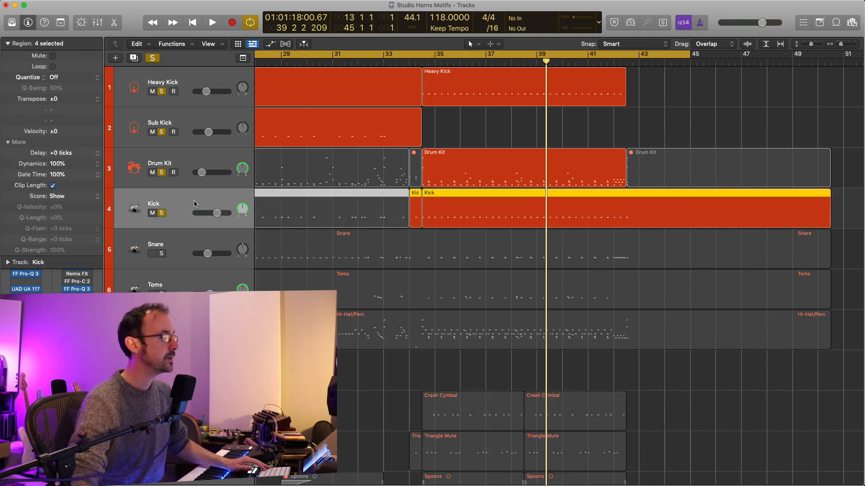
Collapse the region parameters and play the Kick track alone, with the cycle range set from 34 3 1 to 43 1 1.
click(8, 44)
double_click(423, 62)
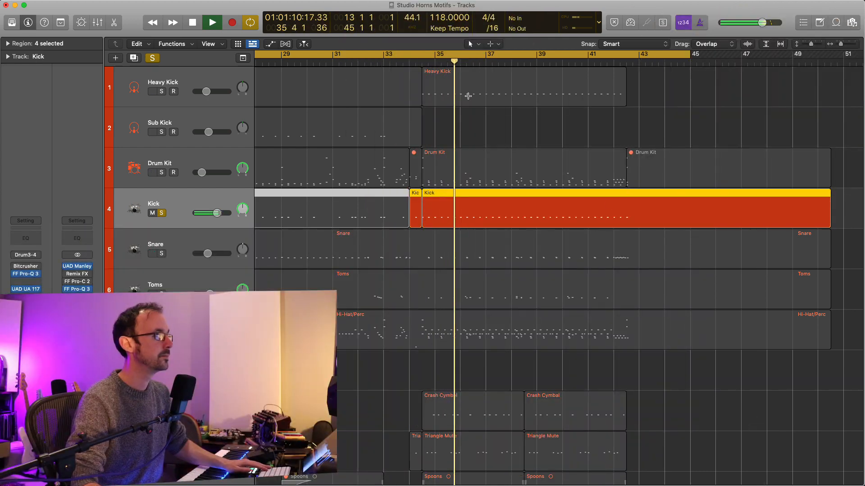
key(c)
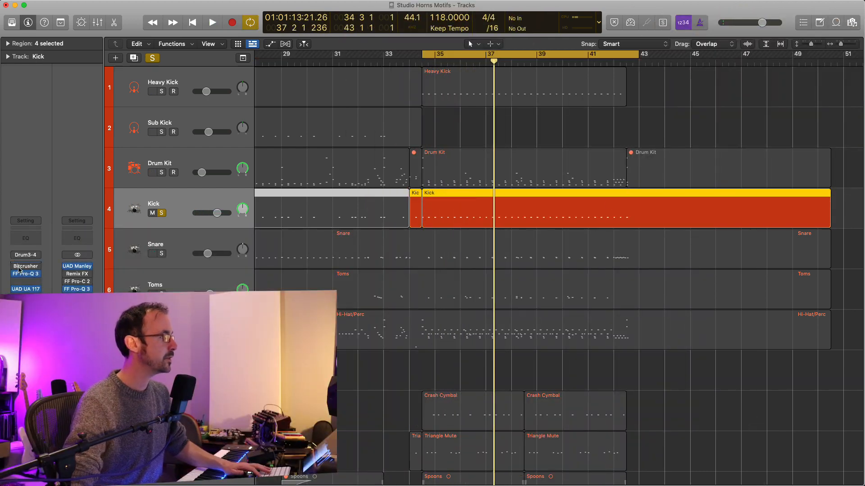
Open the Kick track's FF Pro-Q 3 and play the part to examine how its dynamic band at 3061.1 Hz reacts.
click(27, 276)
drag(497, 123, 607, 92)
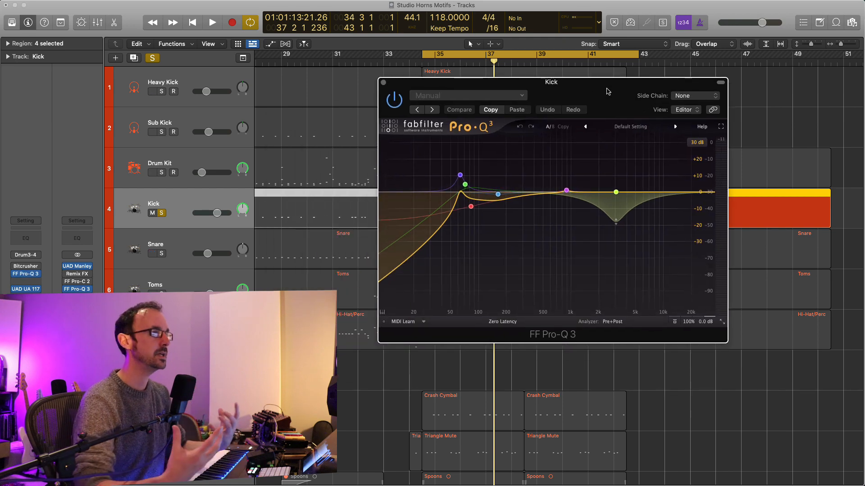
drag(607, 92, 608, 100)
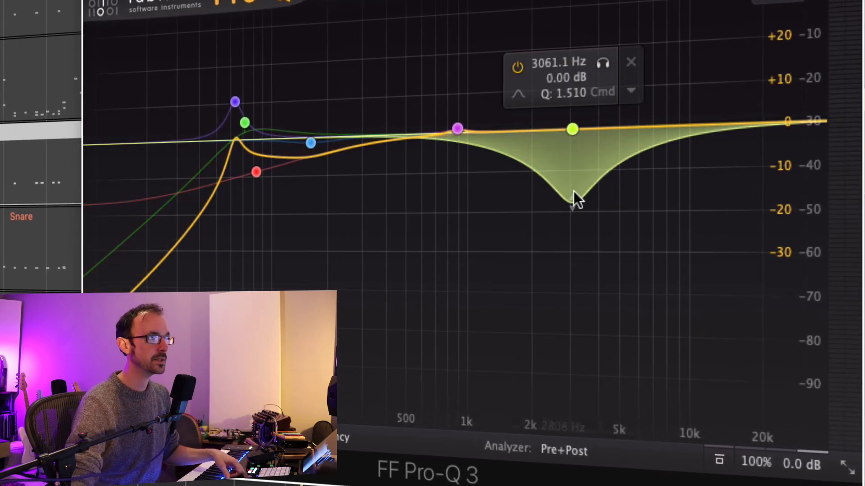
key(space)
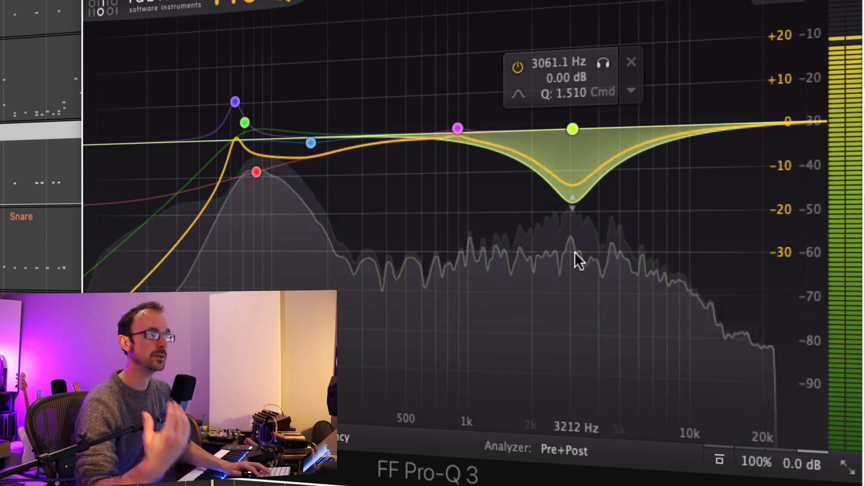
key(space)
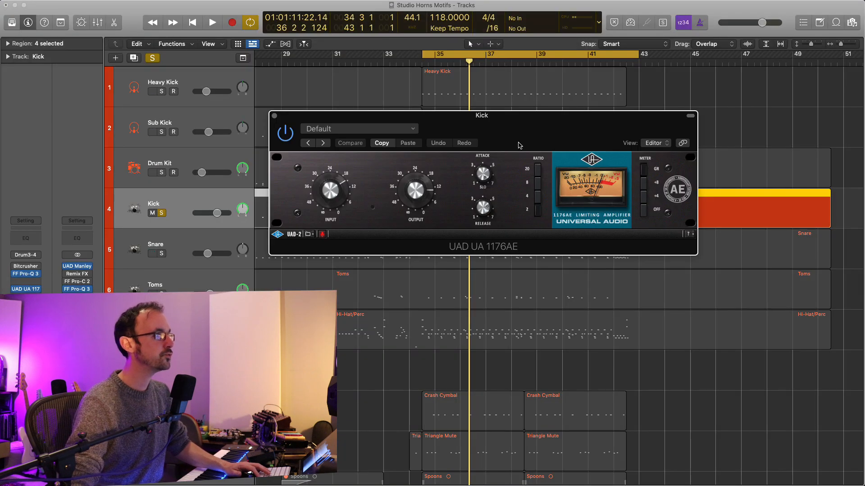
Examine the Kick track's UAD UA 1176AE by bypassing and re-enabling it for comparison, and close its window.
drag(519, 145, 663, 255)
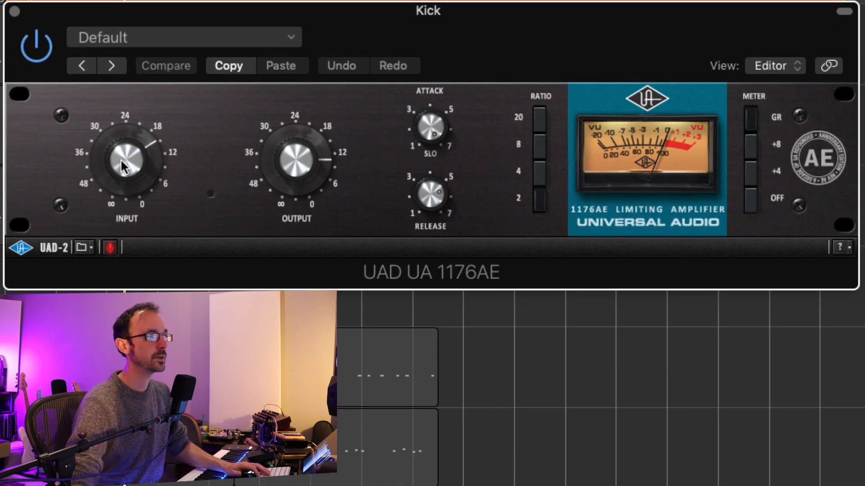
click(35, 43)
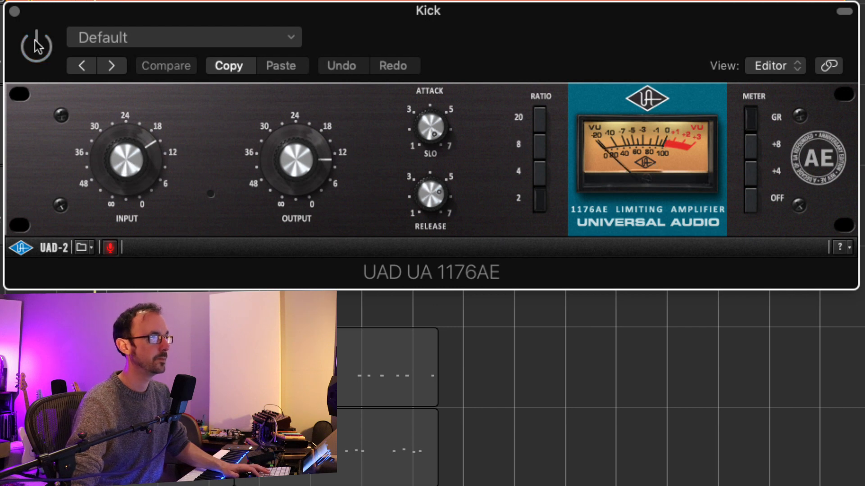
click(36, 45)
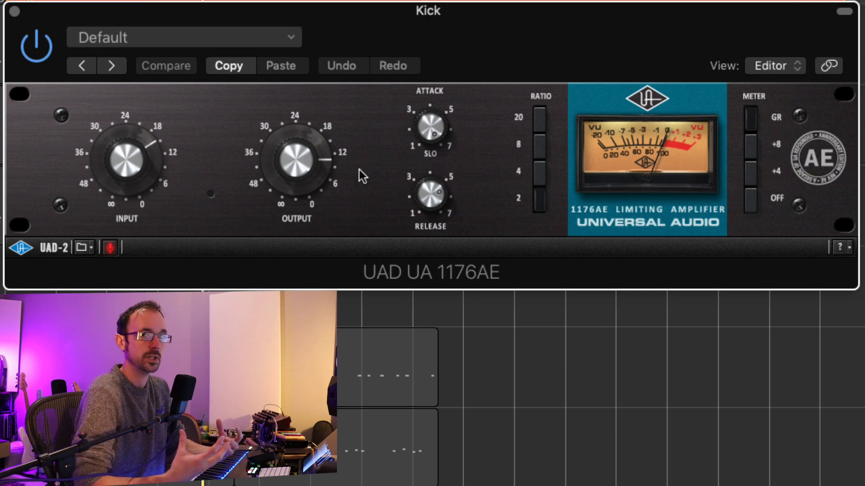
click(15, 11)
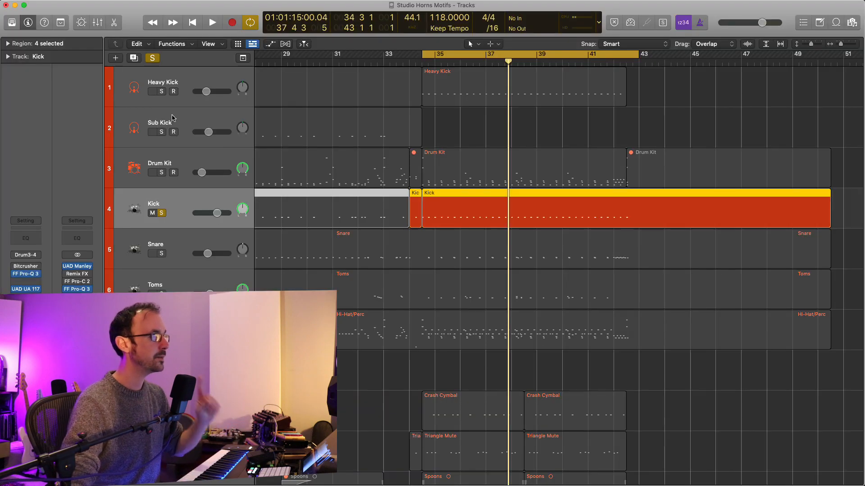
Solo the Heavy Kick track alongside the Kick and open its Drum Synth, placing the window over the arrangement.
click(163, 94)
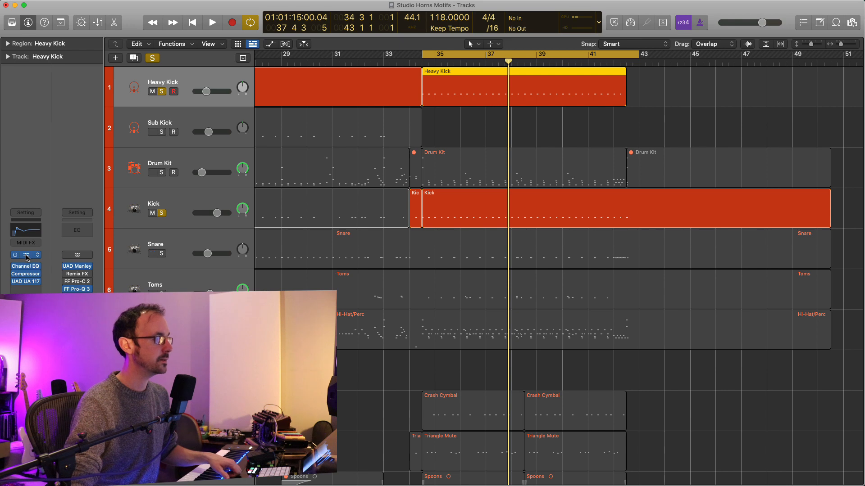
click(26, 255)
drag(610, 117, 696, 200)
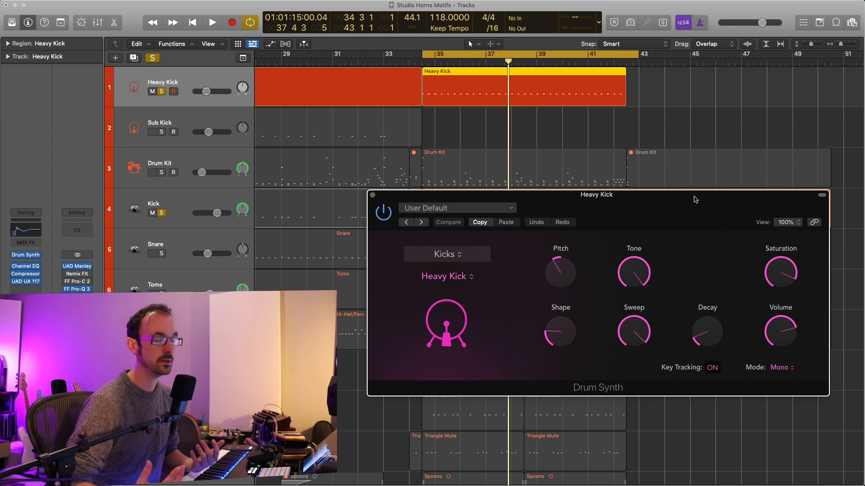
drag(696, 199, 653, 147)
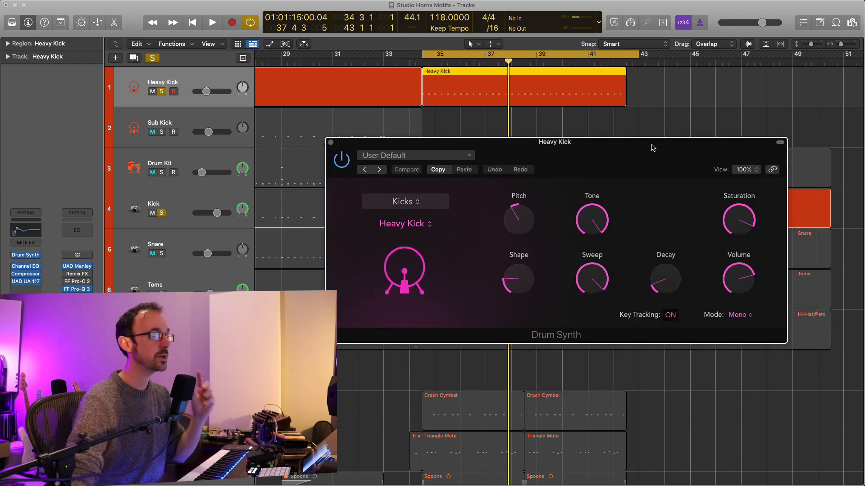
Find the Growl Bass Sidechain track, open its Vital instrument, and look through the patch's Effects and Matrix pages.
scroll(350, 413, down, 10)
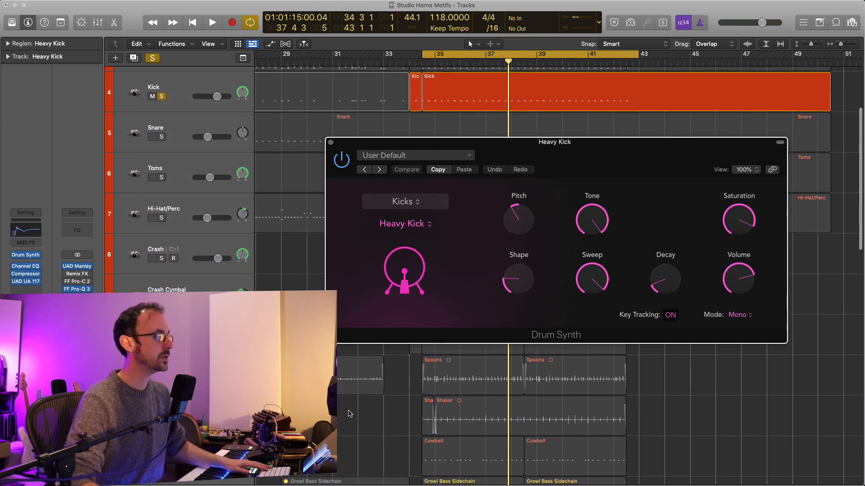
scroll(350, 414, down, 2)
scroll(344, 416, up, 3)
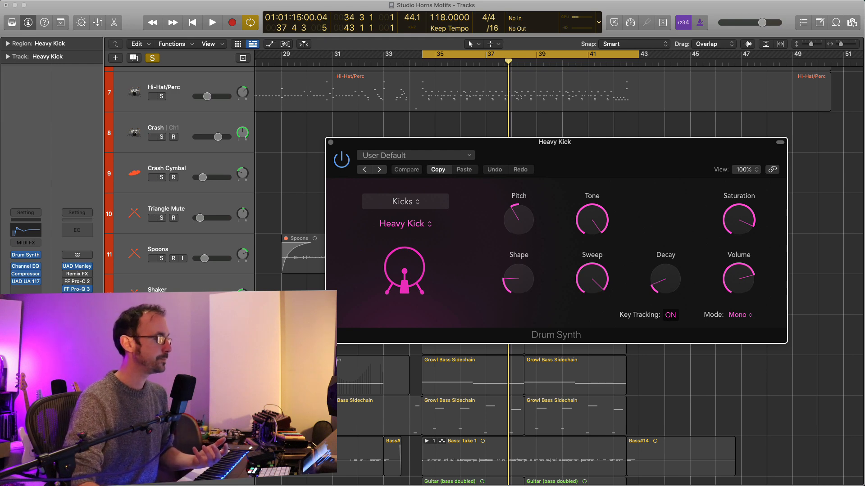
click(180, 374)
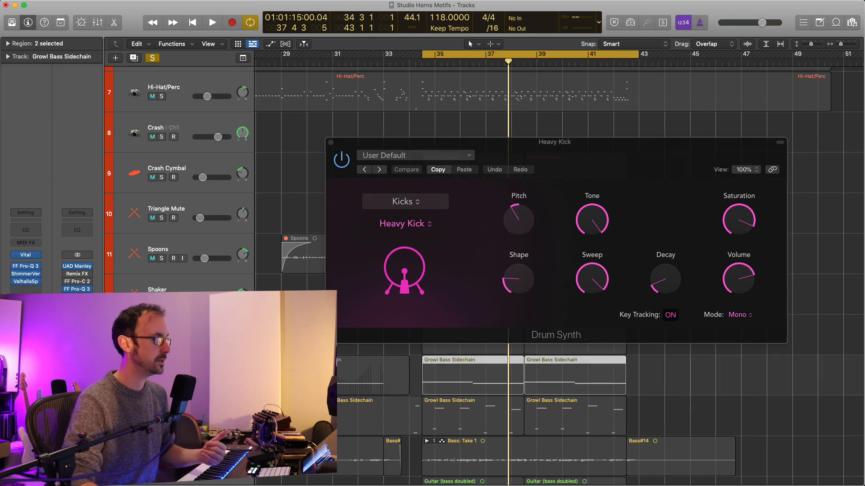
mouse_move(34, 254)
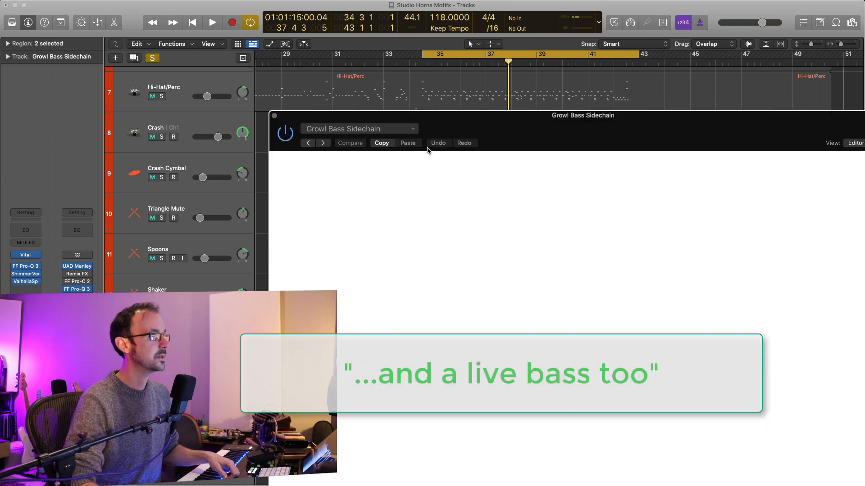
drag(627, 145, 535, 60)
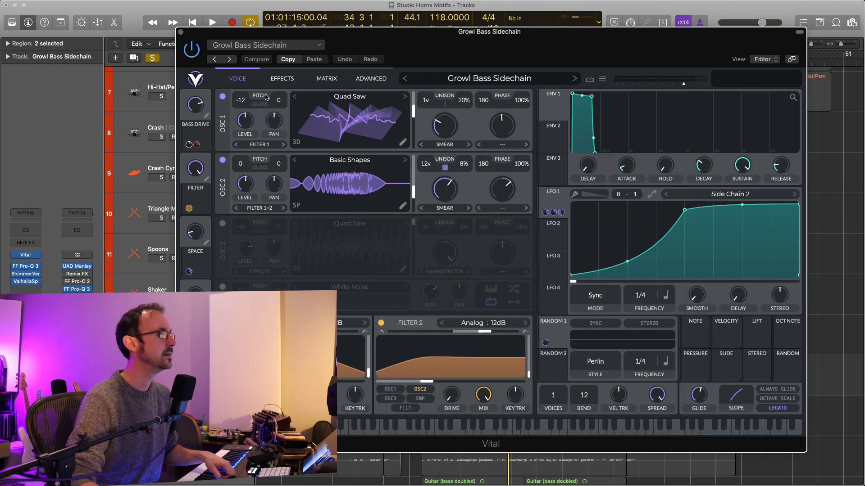
click(181, 33)
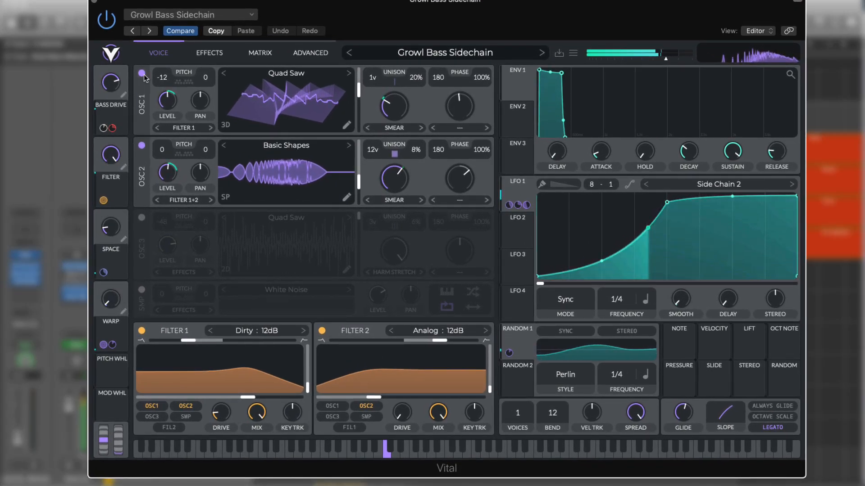
click(204, 56)
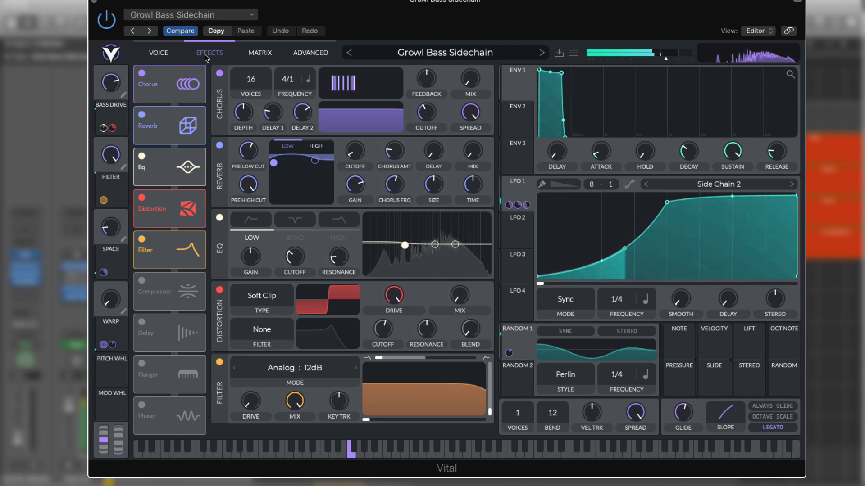
click(259, 54)
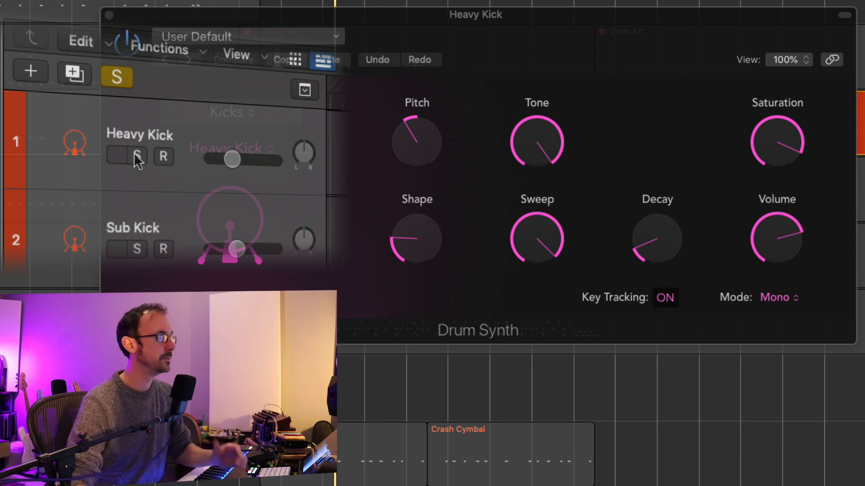
Solo the Heavy Kick track, lay out its Channel EQ and Compressor windows, and play the part through them.
click(137, 156)
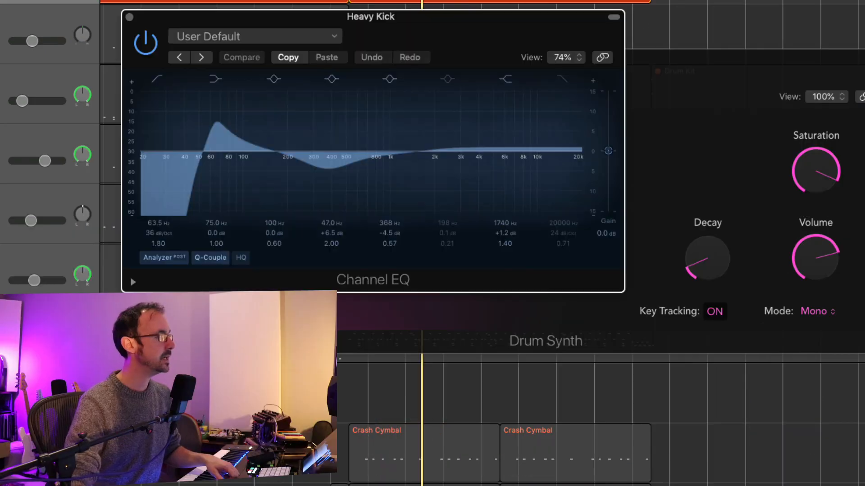
drag(322, 19, 483, 71)
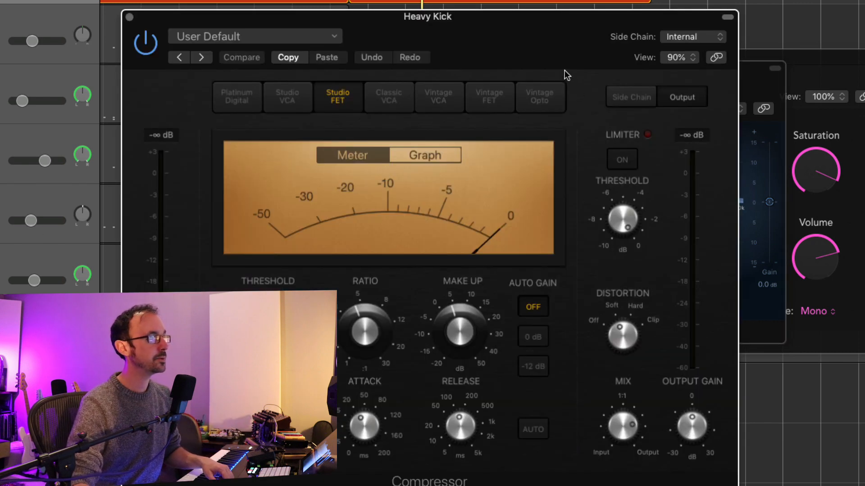
drag(552, 49, 680, 38)
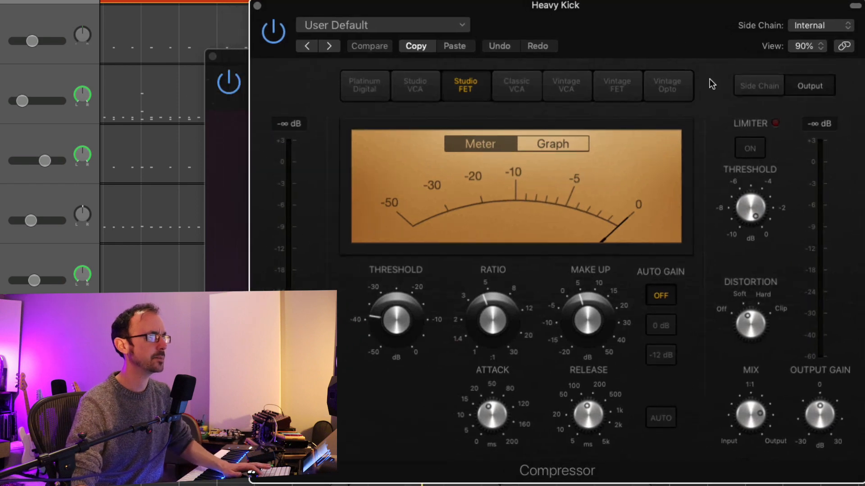
key(space)
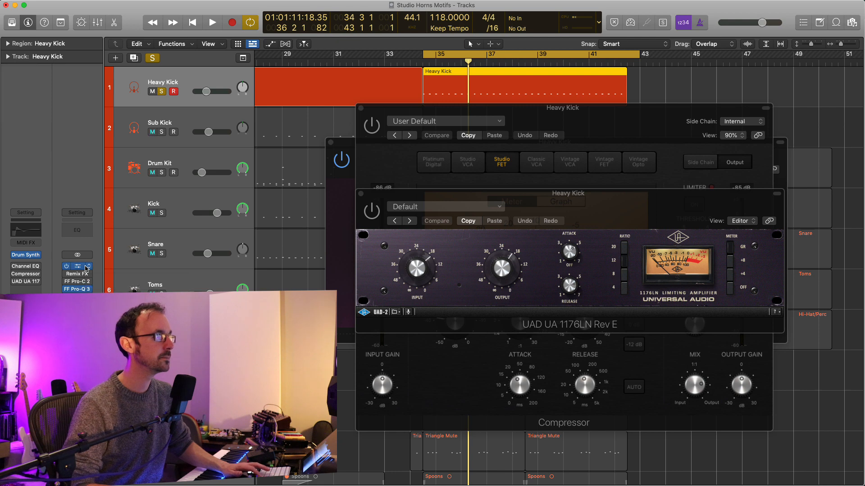
Play the soloed Heavy Kick in short passes to compare its sound with the insert effects bypassed and enabled.
key(space)
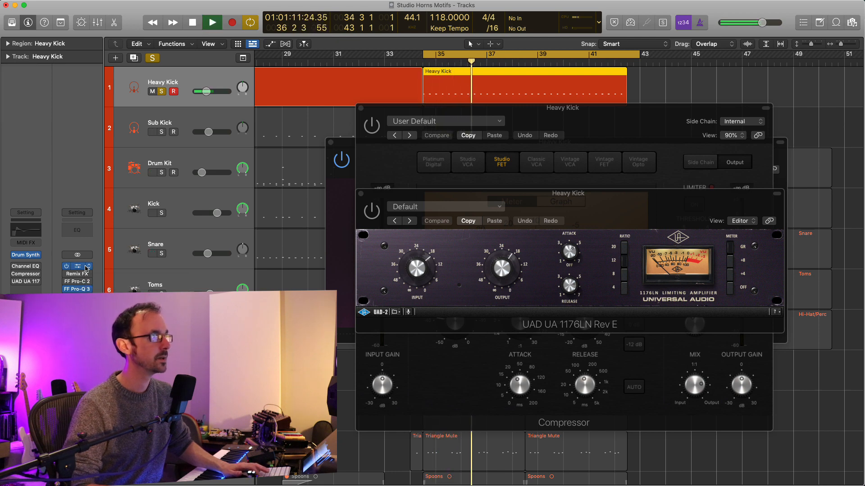
key(space)
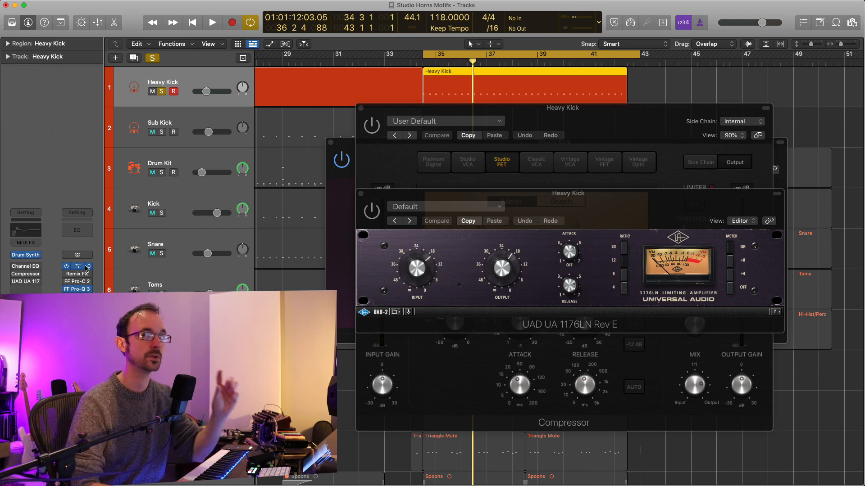
key(space)
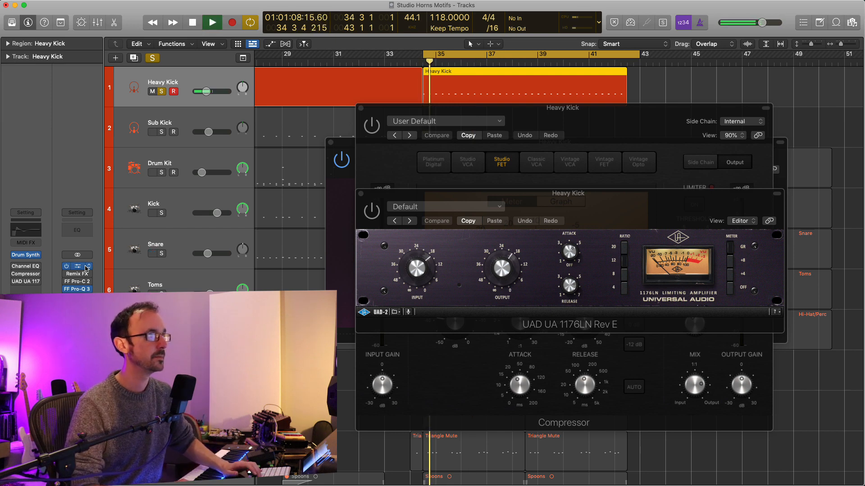
key(space)
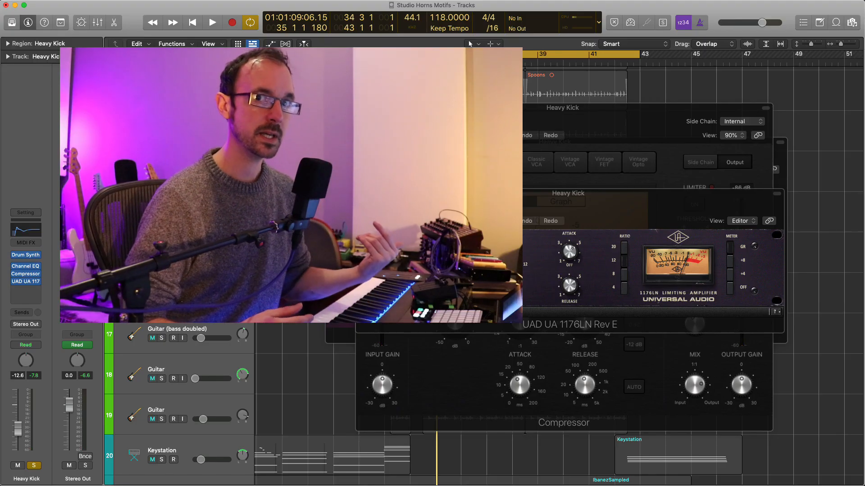
Play the Heavy Kick together with the soloed Kick, Growl Bass Sidechain and Bass tracks, with all tracks in view.
scroll(495, 442, up, 1)
scroll(239, 251, up, 10)
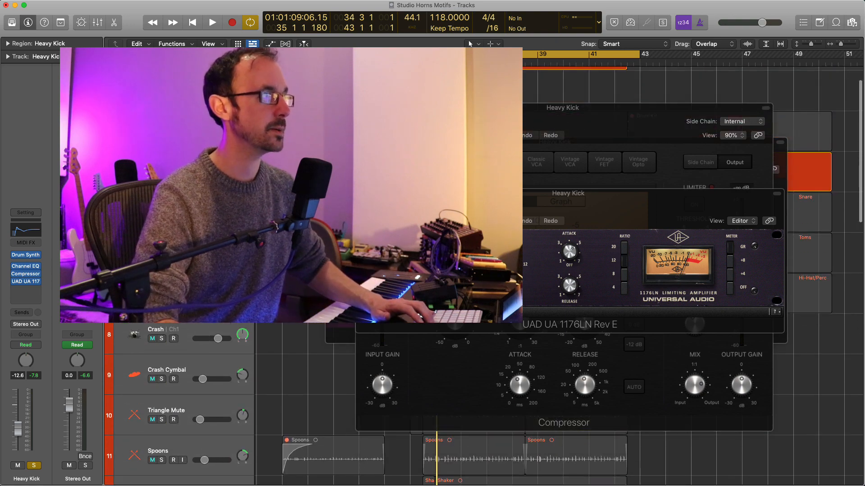
key(space)
scroll(239, 251, down, 5)
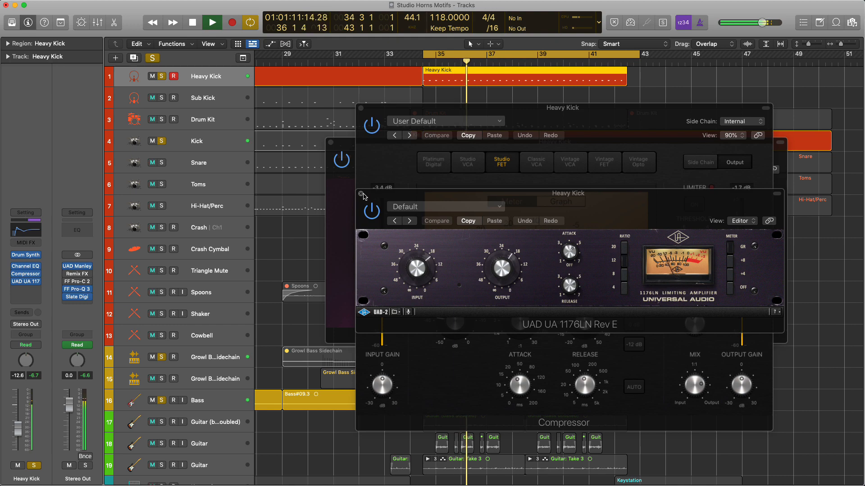
Spread out the Heavy Kick's UAD UA 1176LN Rev E and Compressor windows during playback and open its Channel EQ.
drag(401, 197, 90, 322)
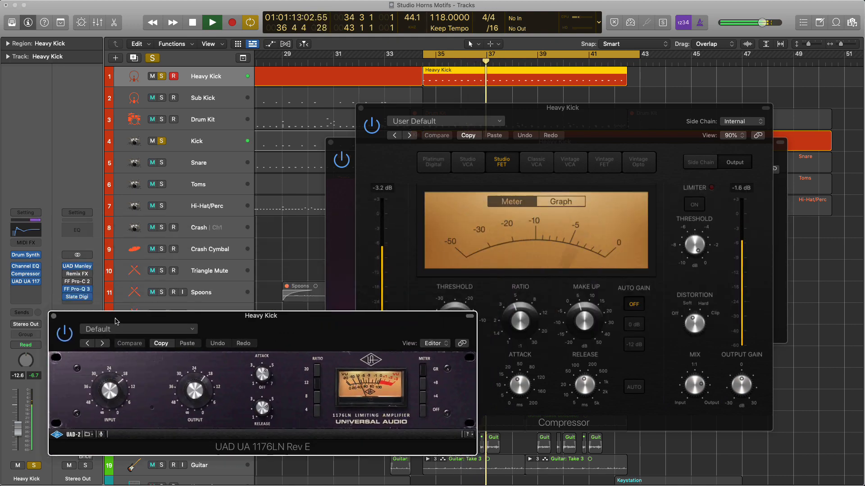
click(422, 110)
drag(422, 109, 492, 135)
click(26, 266)
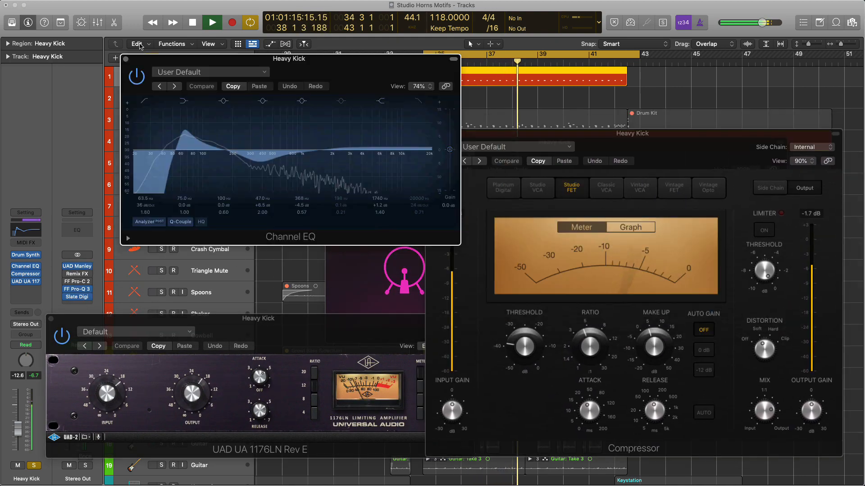
Bring up the Heavy Kick's Drum Synth in place of its effect windows and turn off all track solos.
drag(145, 59, 73, 54)
drag(411, 142, 479, 5)
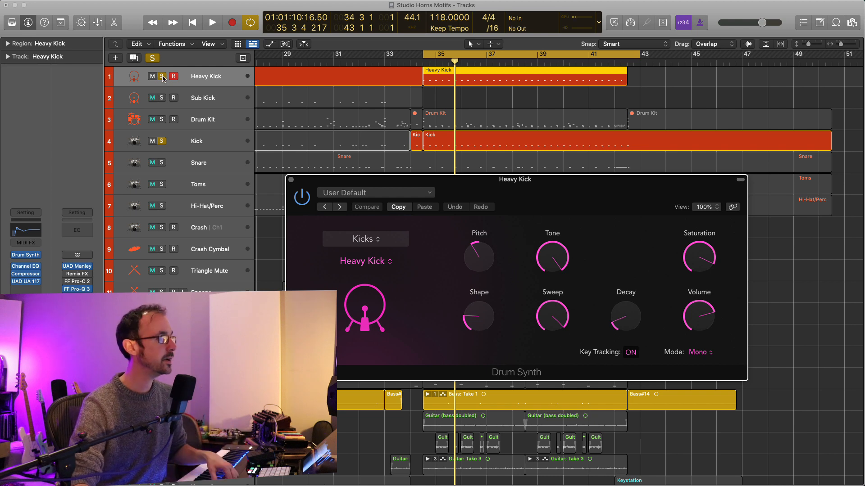
click(153, 59)
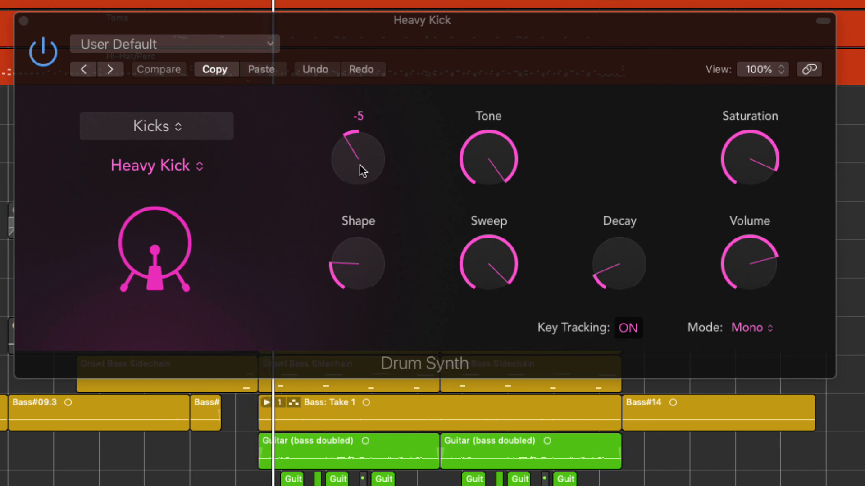
Raise the Drum Synth's Pitch to about 10 while hearing the Heavy Kick soloed and in the full mix.
drag(479, 263, 480, 293)
drag(359, 220, 355, 61)
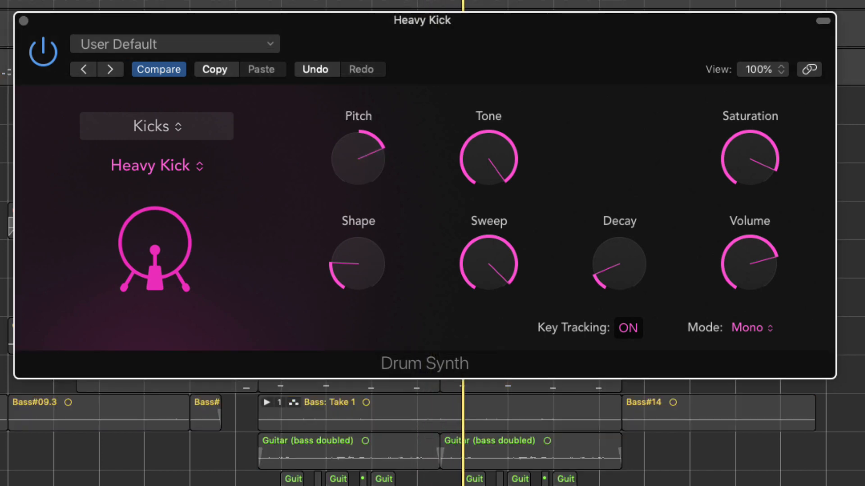
key(s)
drag(346, 170, 346, 172)
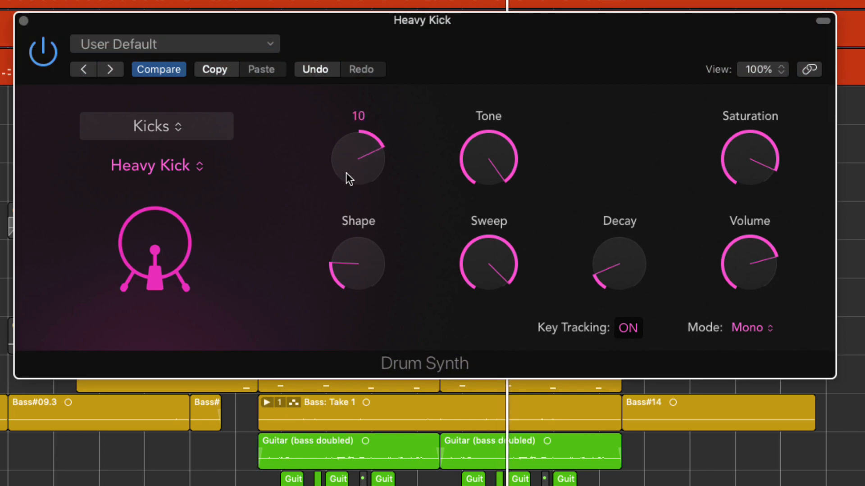
Raise the Shape, Saturation and Decay of the Heavy Kick's Drum Synth.
drag(379, 265, 380, 114)
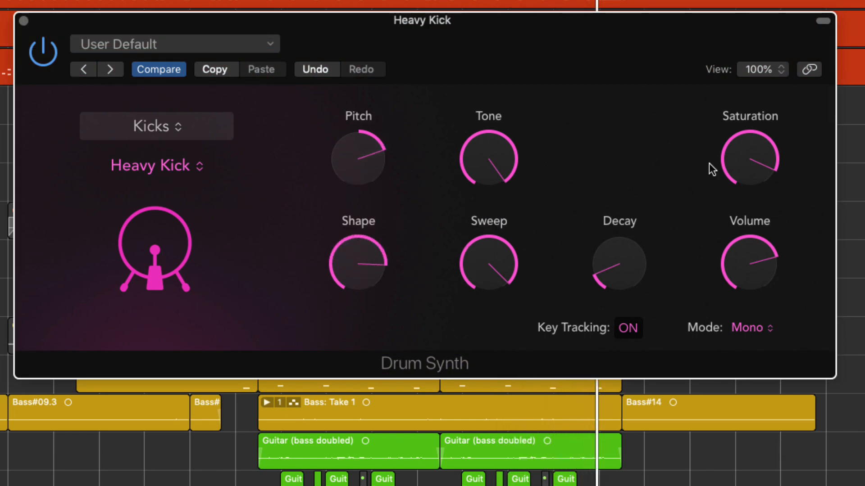
drag(743, 164, 745, 155)
drag(631, 288, 639, 198)
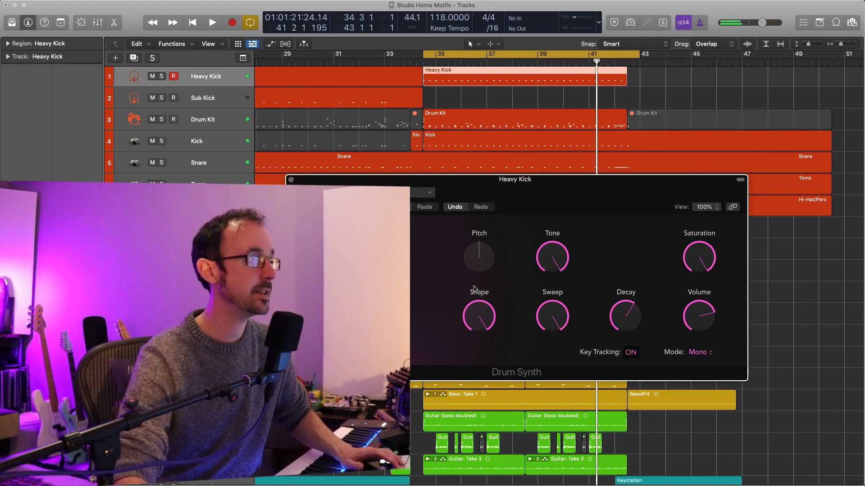
Play the loop while sweeping the Heavy Kick's Pitch from 0 up to 24 and down to a slightly negative setting.
mouse_move(480, 262)
key(space)
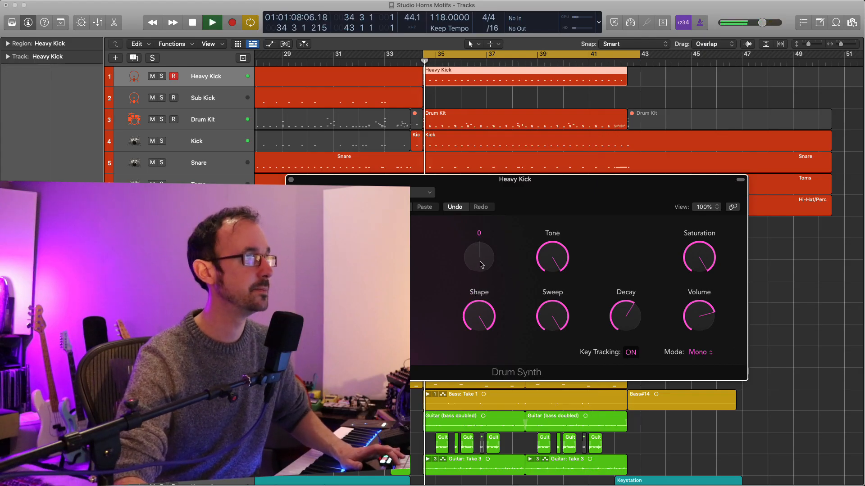
drag(481, 265, 489, 209)
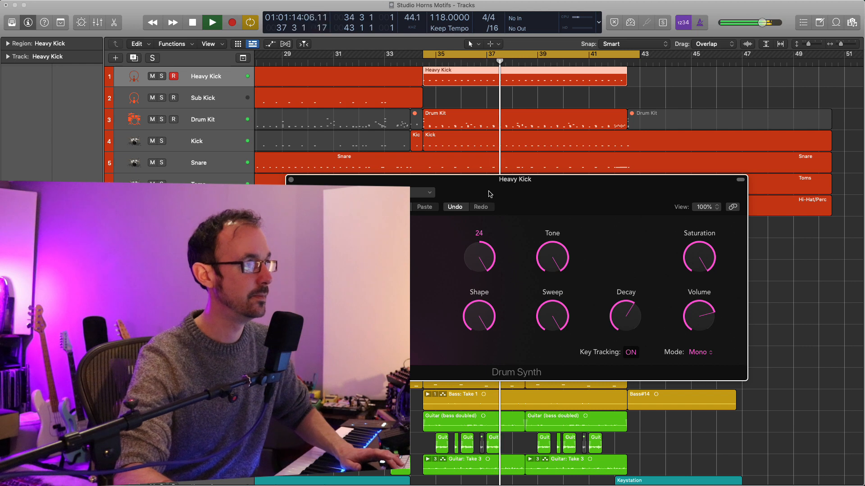
drag(492, 196, 489, 226)
key(space)
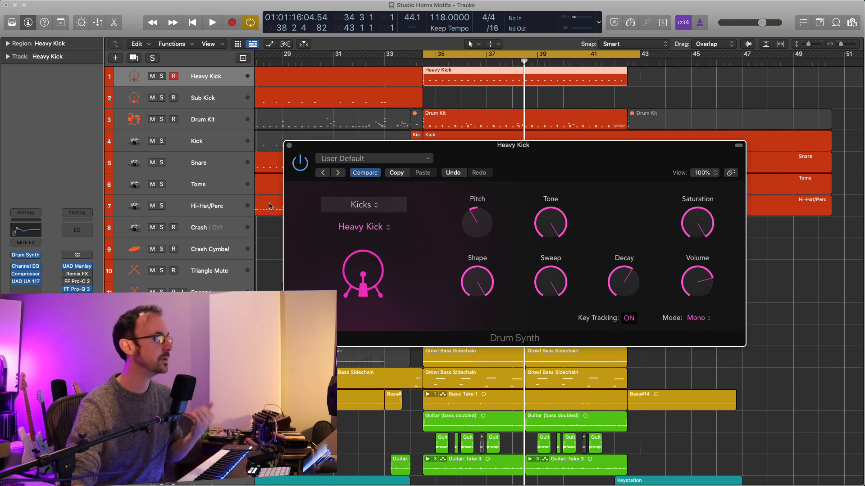
Solo the Kick track and play it to examine its low-frequency peak and EQ curve in FabFilter Pro-Q 3.
click(225, 141)
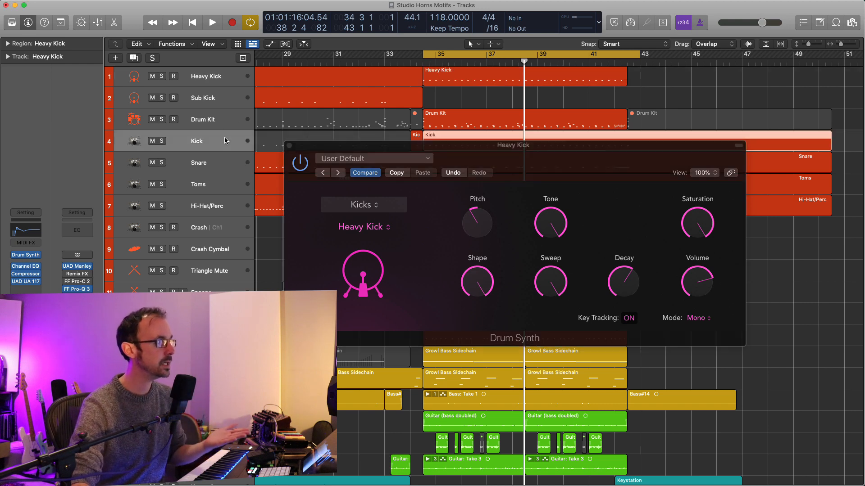
click(162, 141)
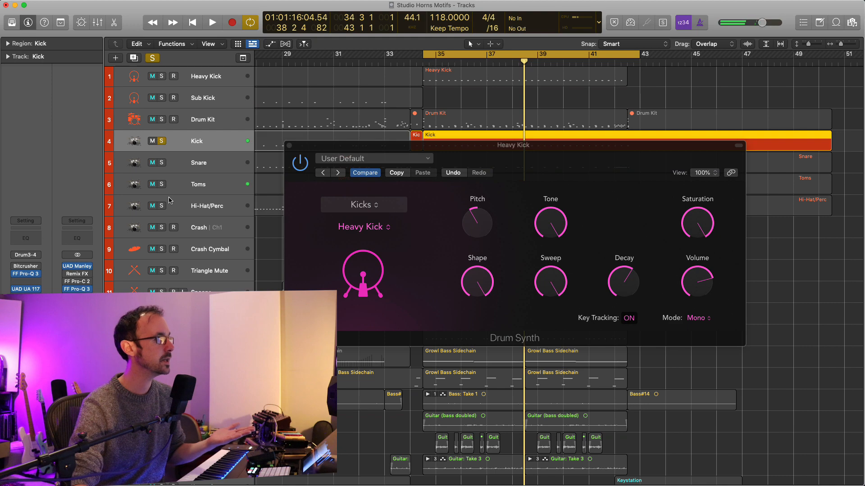
click(27, 274)
drag(596, 99, 538, 113)
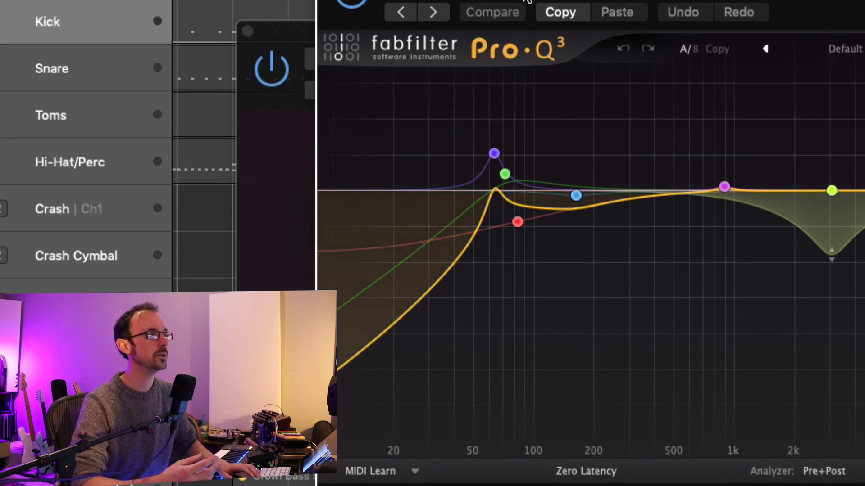
key(space)
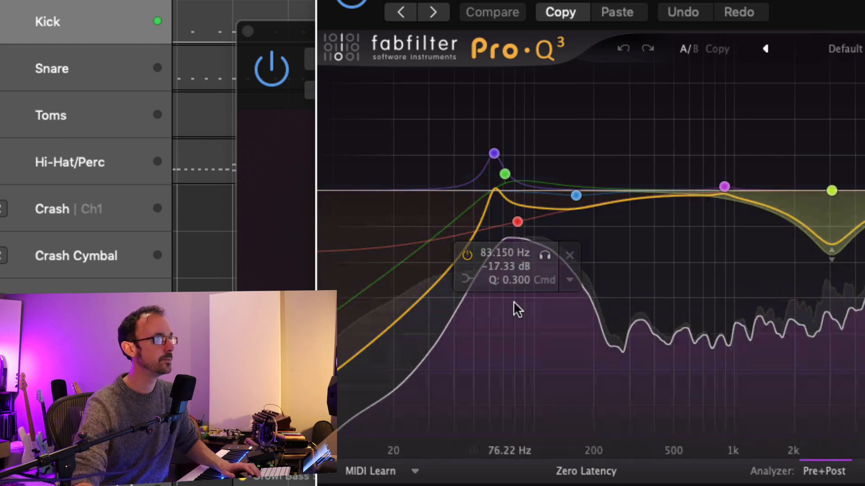
mouse_move(521, 224)
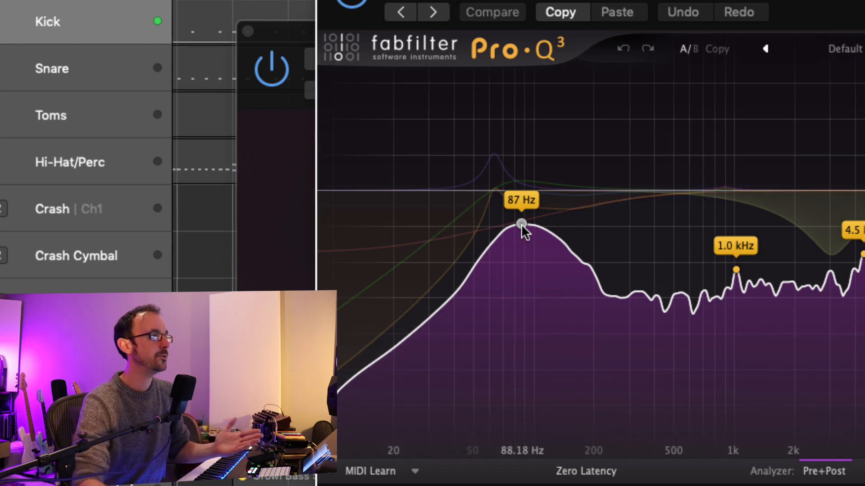
click(328, 450)
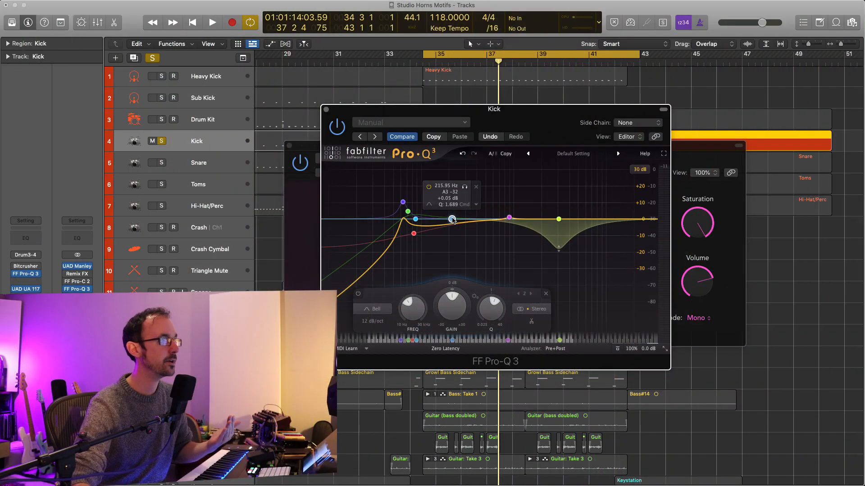
drag(452, 219, 421, 220)
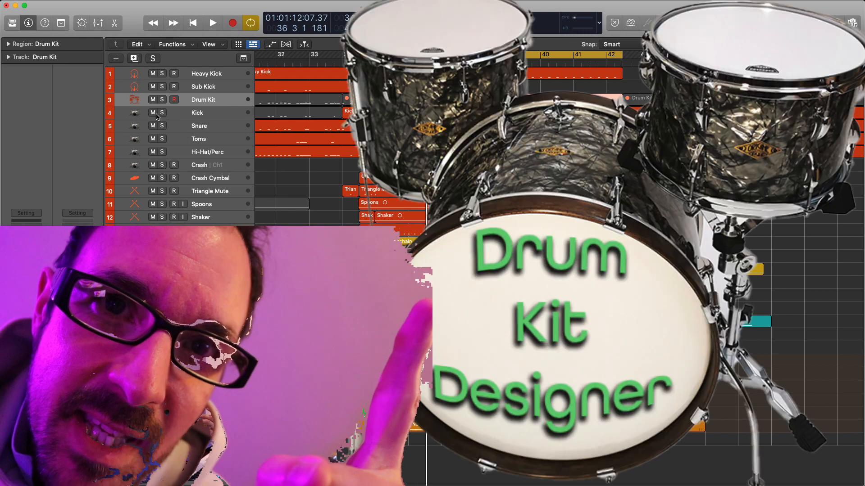
Solo the tracks from Kick through Triangle Mute and play them together.
drag(162, 112, 162, 192)
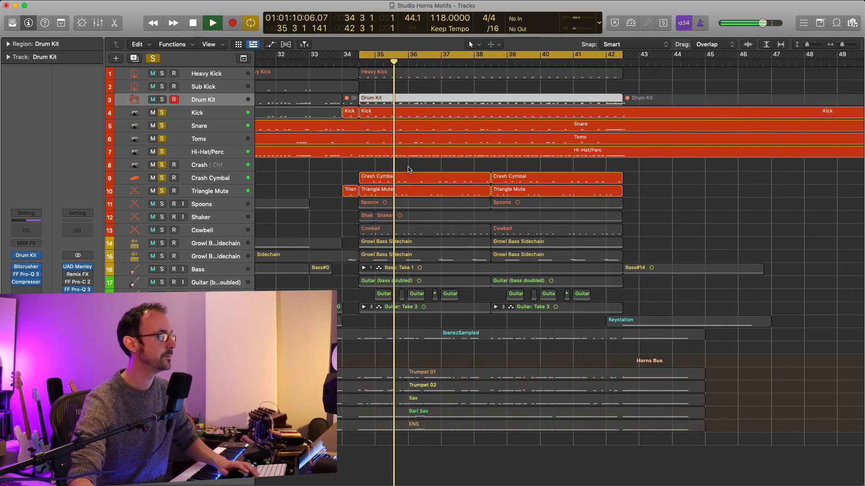
key(space)
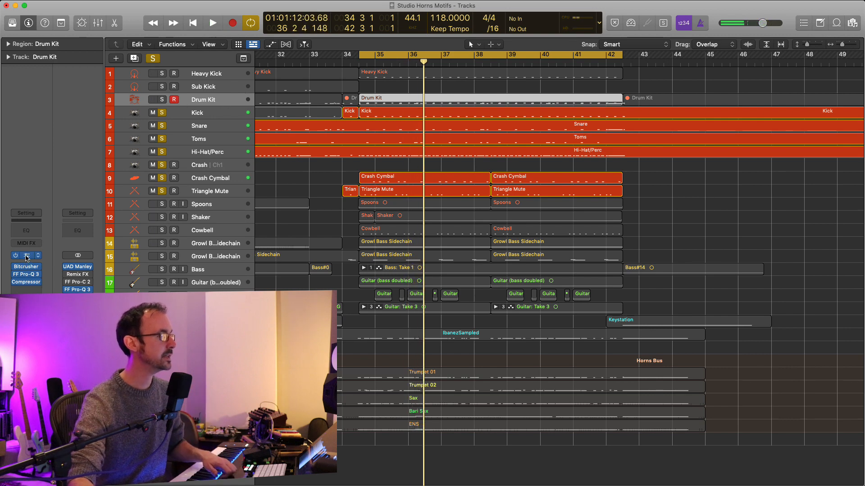
Open the Drum Kit track's Drum Kit Designer and Bitcrusher, arranging their windows over the tracks area.
drag(373, 117, 473, 124)
click(27, 267)
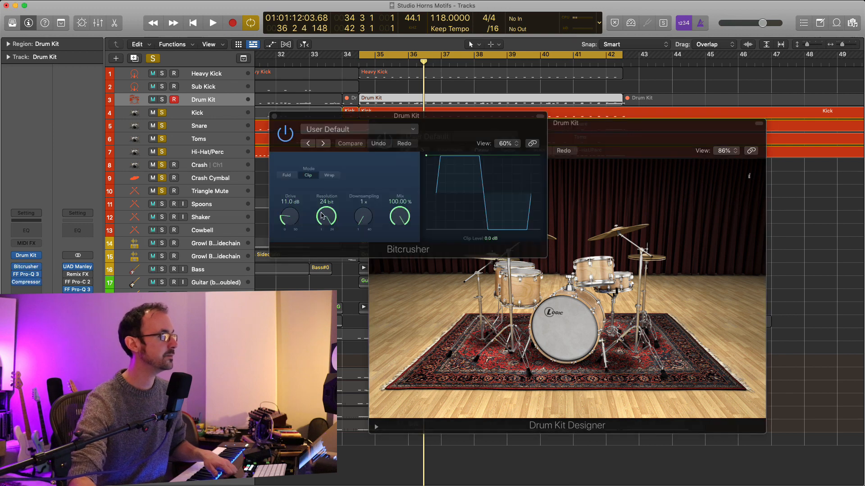
drag(434, 120, 554, 150)
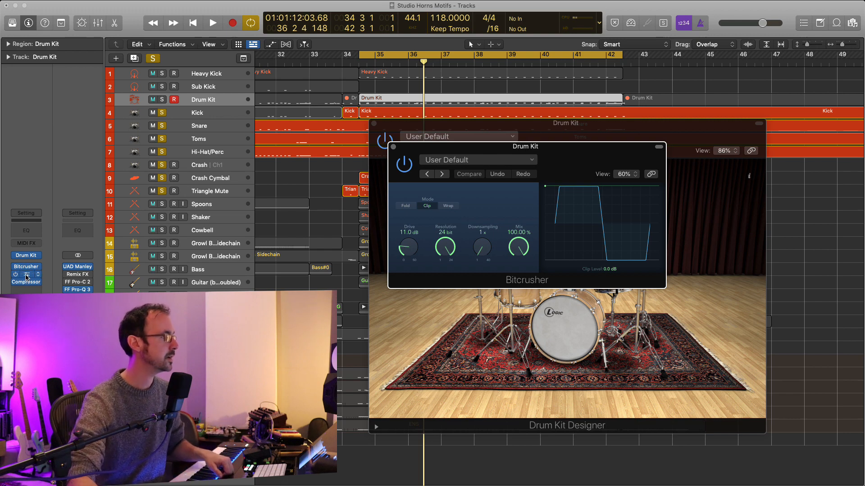
Open the Drum Kit's FF Pro-Q 3, examine its high, low and low-mid bands, and close it.
click(26, 275)
drag(511, 120, 653, 106)
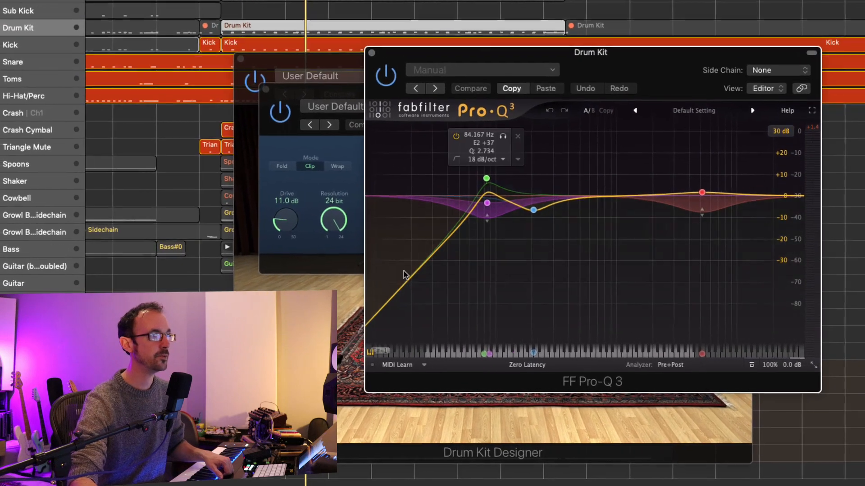
mouse_move(700, 195)
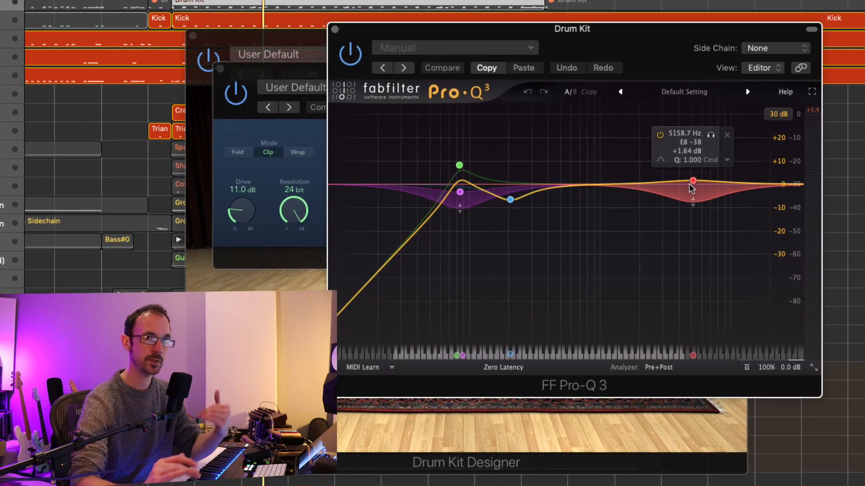
mouse_move(476, 201)
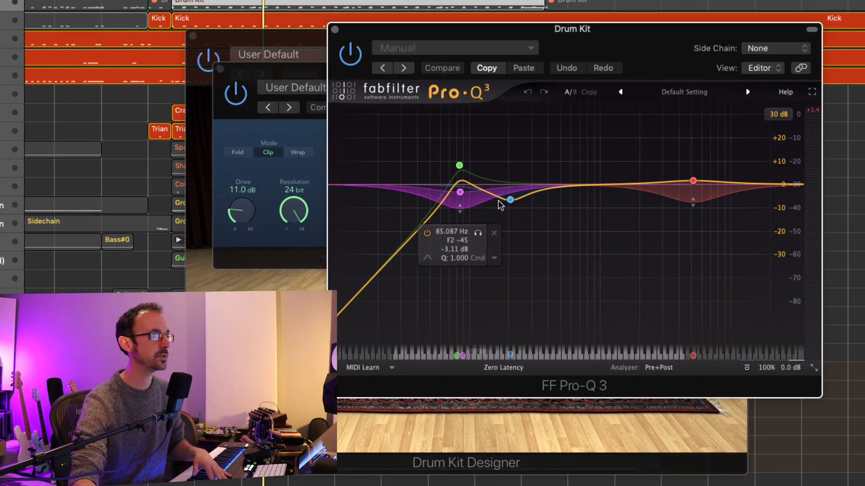
click(334, 30)
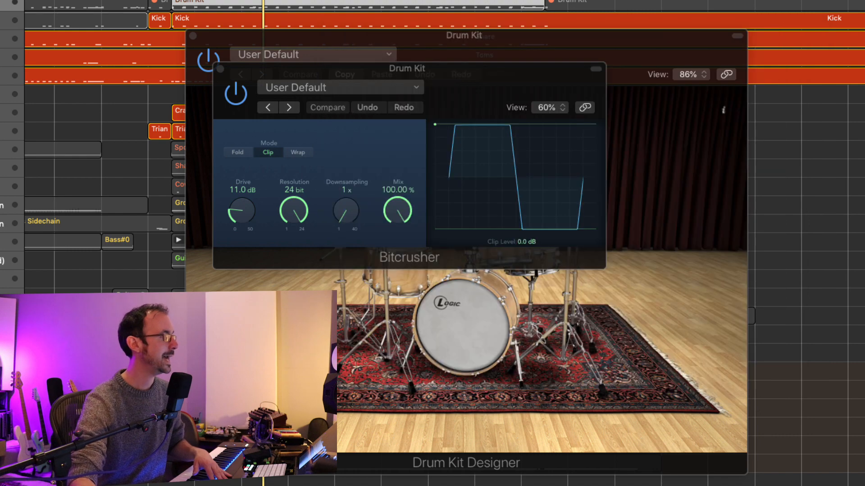
Examine the Drum Kit's Studio FET Compressor settings and close all of the track's plug-in windows.
click(1, 135)
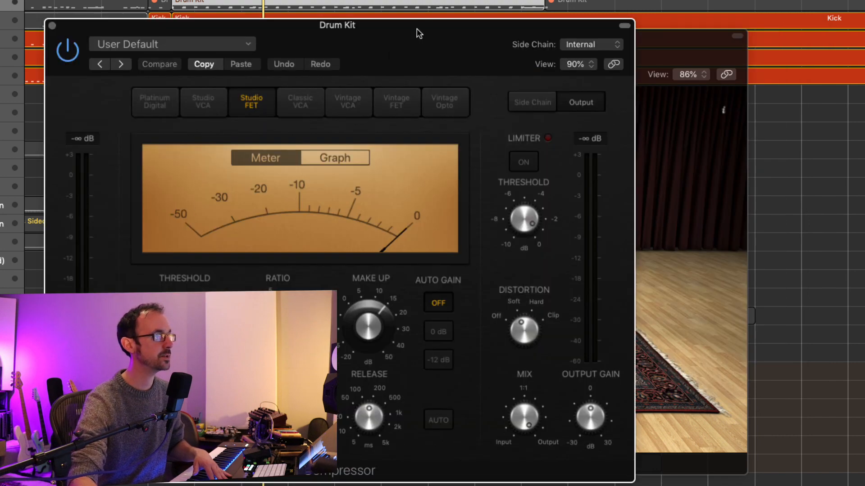
drag(419, 34, 653, 29)
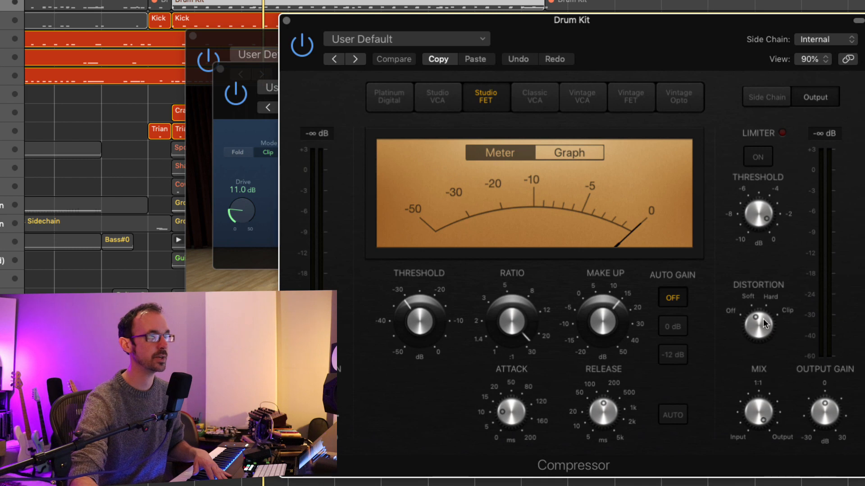
click(286, 20)
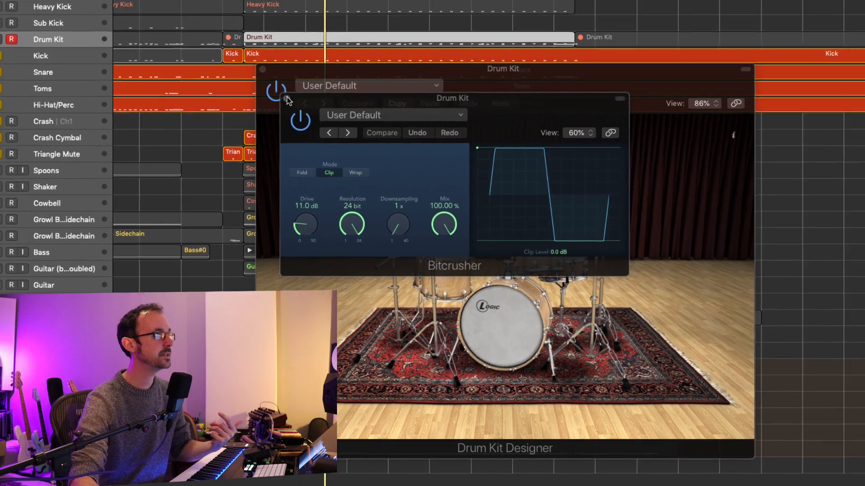
click(286, 99)
click(262, 70)
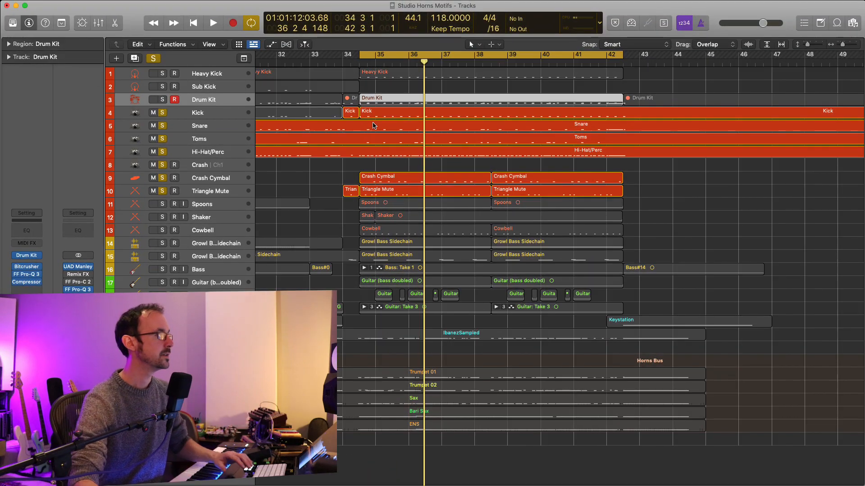
Clear the solos on the other drum tracks and play the Drum Kit track alone.
click(162, 100)
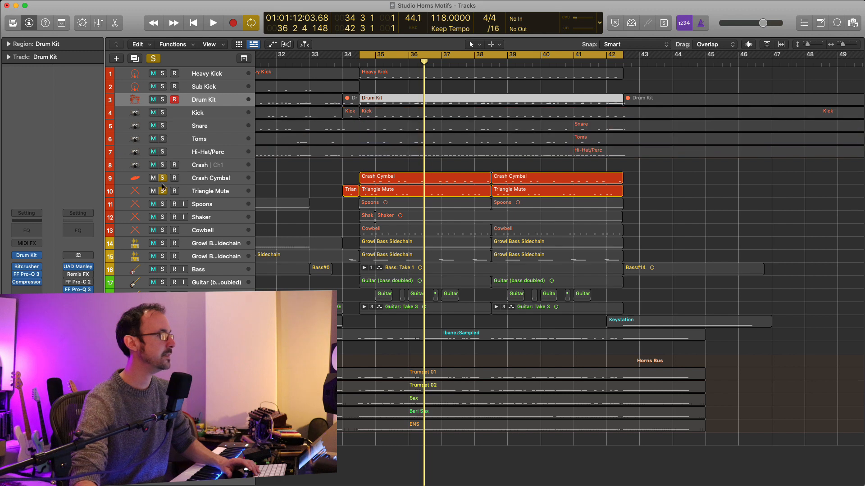
click(162, 100)
key(space)
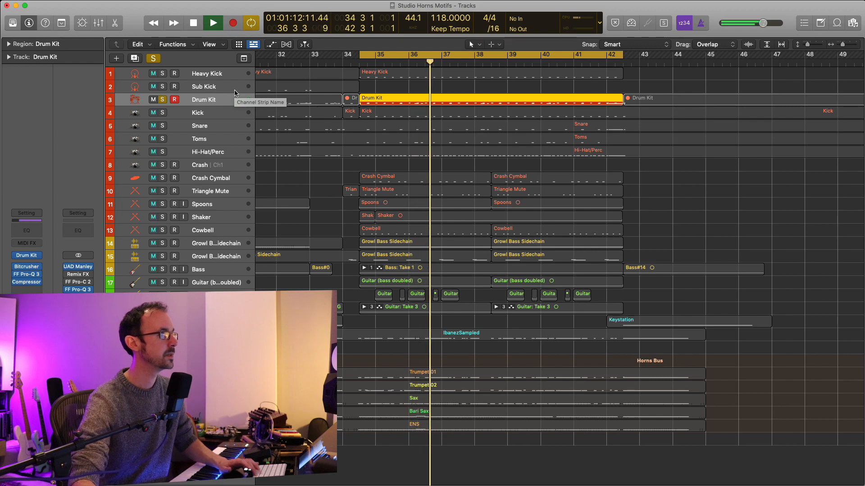
Stop playback and replace the Drum Kit solo with solos on the Kick through Crash tracks, leaving out Crash Cymbal.
click(162, 99)
key(space)
drag(163, 114, 161, 175)
click(162, 177)
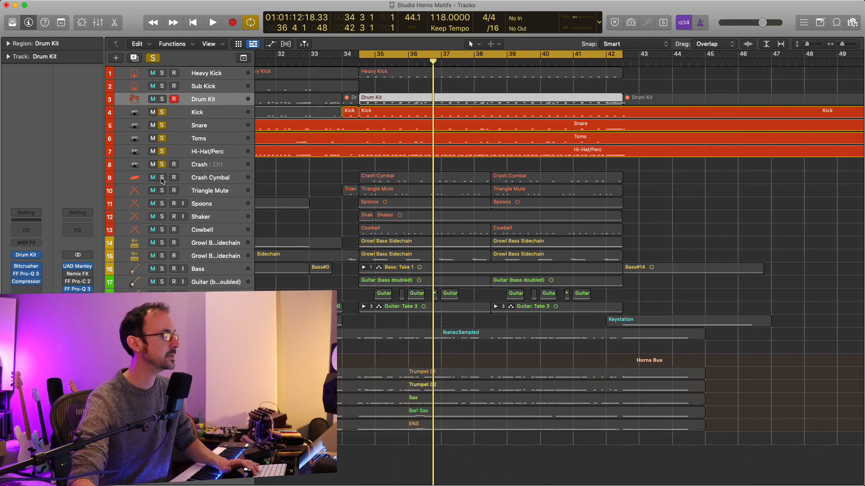
Play the soloed Kick through Crash tracks, switching the Drum Kit's solo off and on to compare the layers.
key(shift+space)
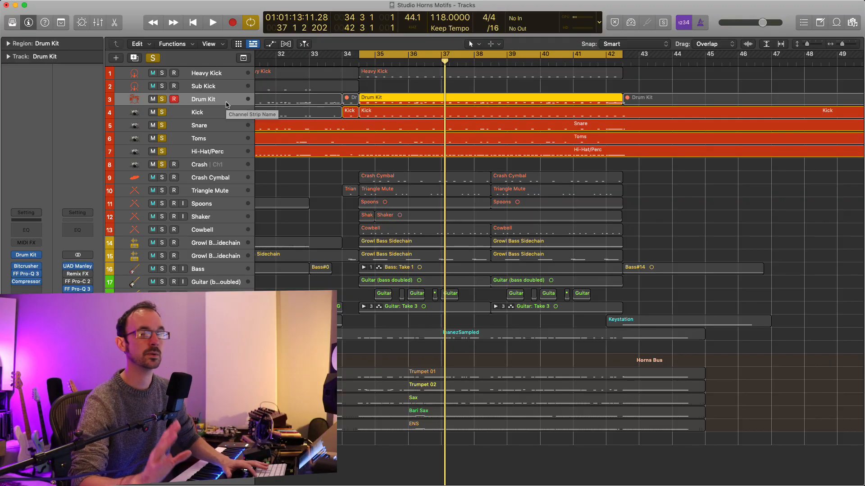
key(space)
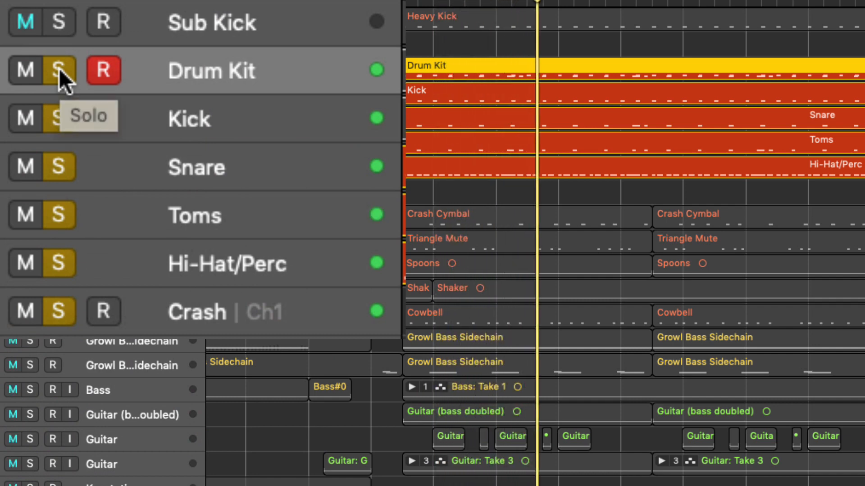
click(59, 68)
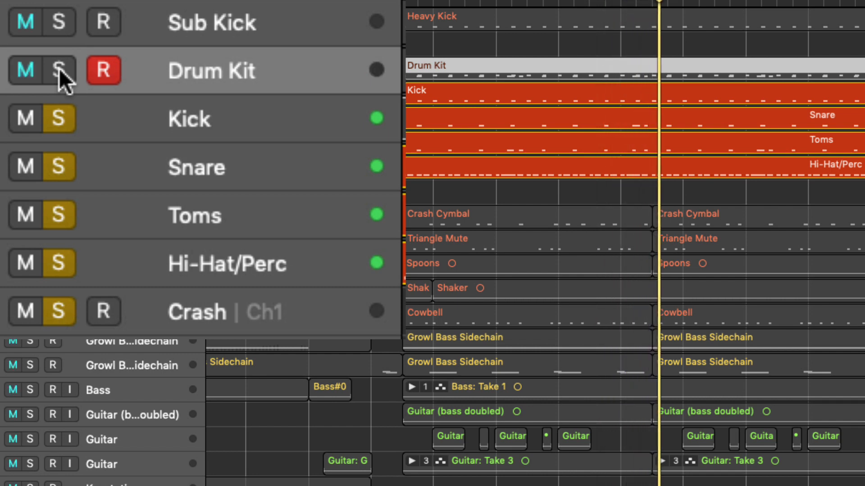
click(59, 68)
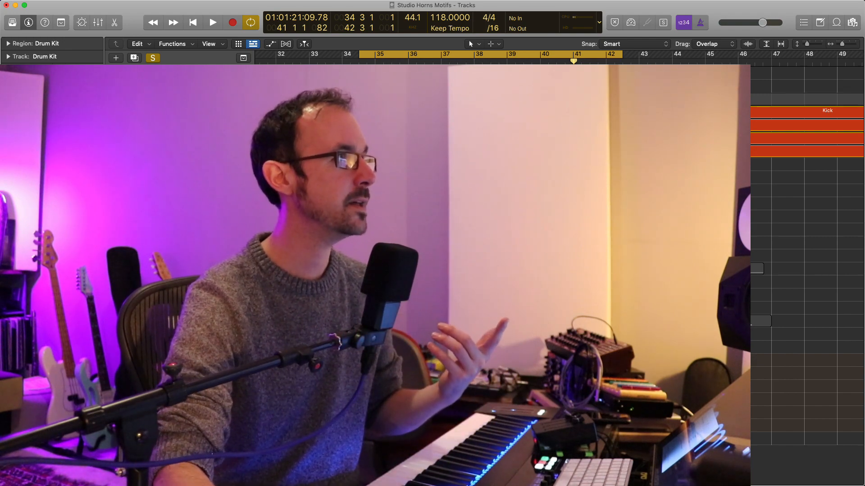
Turn off the track solos and play the full mix, muting and unmuting the Drum Kit track twice to compare the layering.
key(ctrl+s)
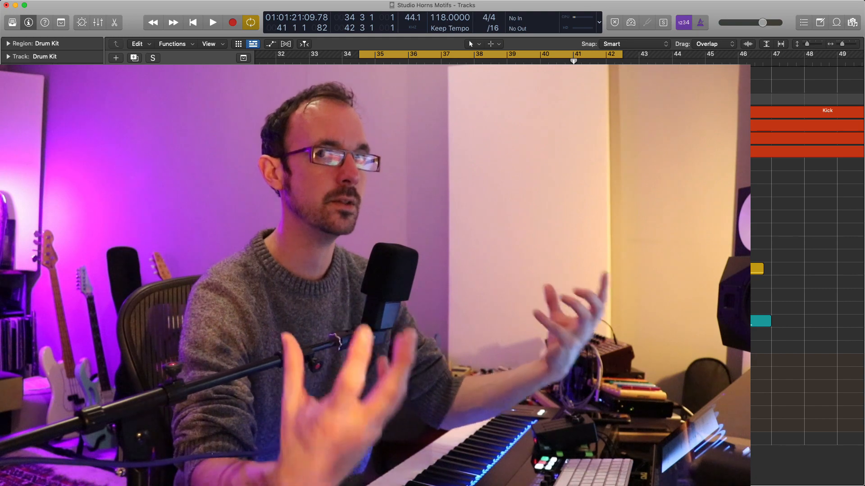
key(space)
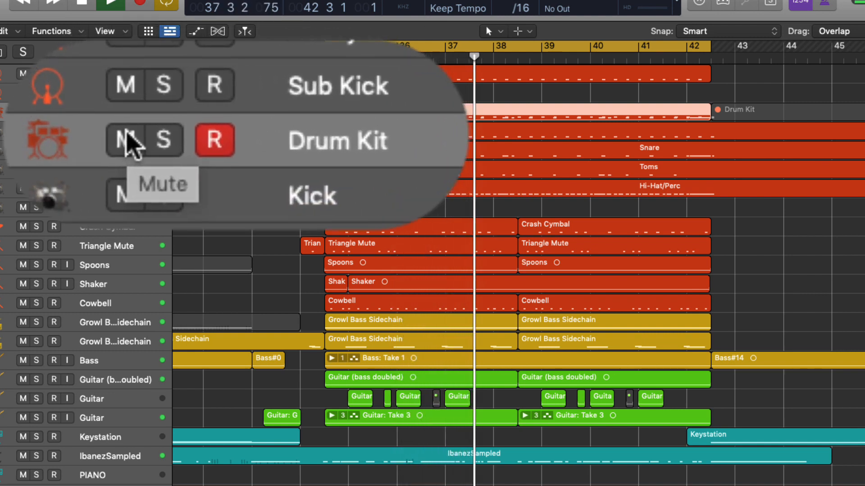
click(128, 144)
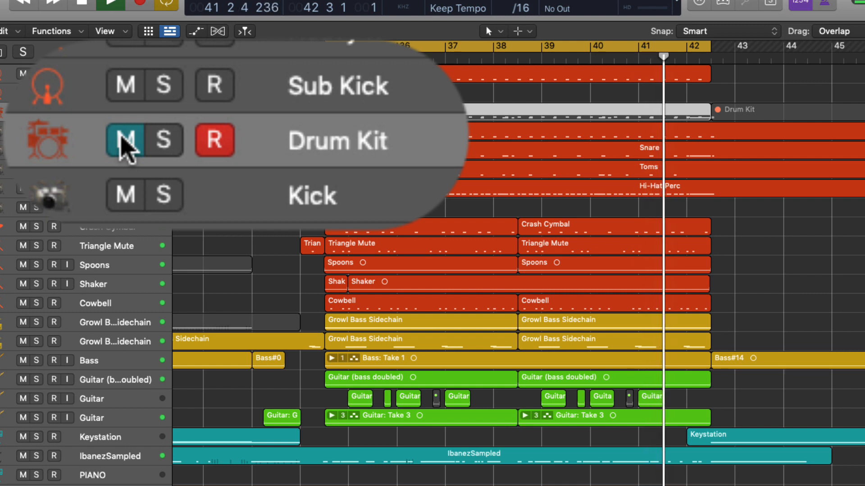
click(124, 149)
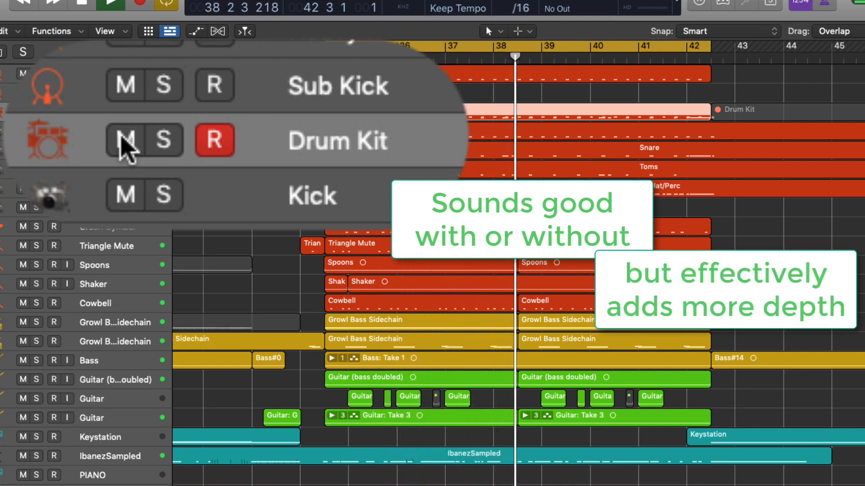
click(121, 136)
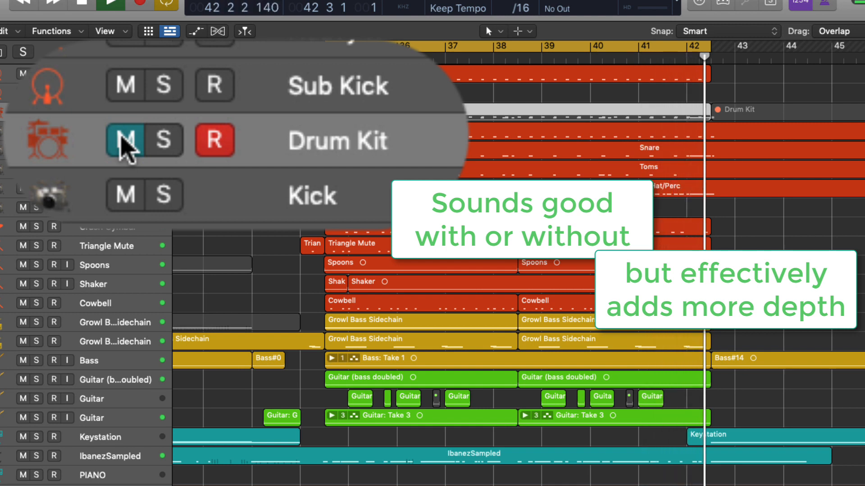
click(122, 137)
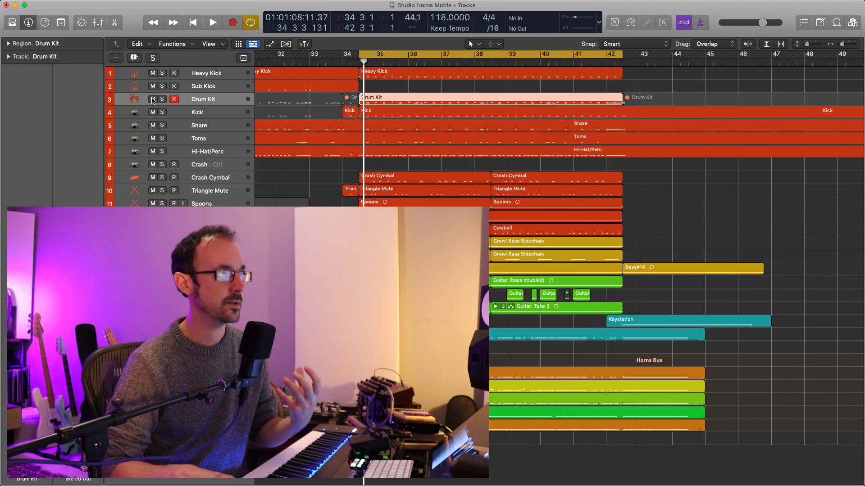